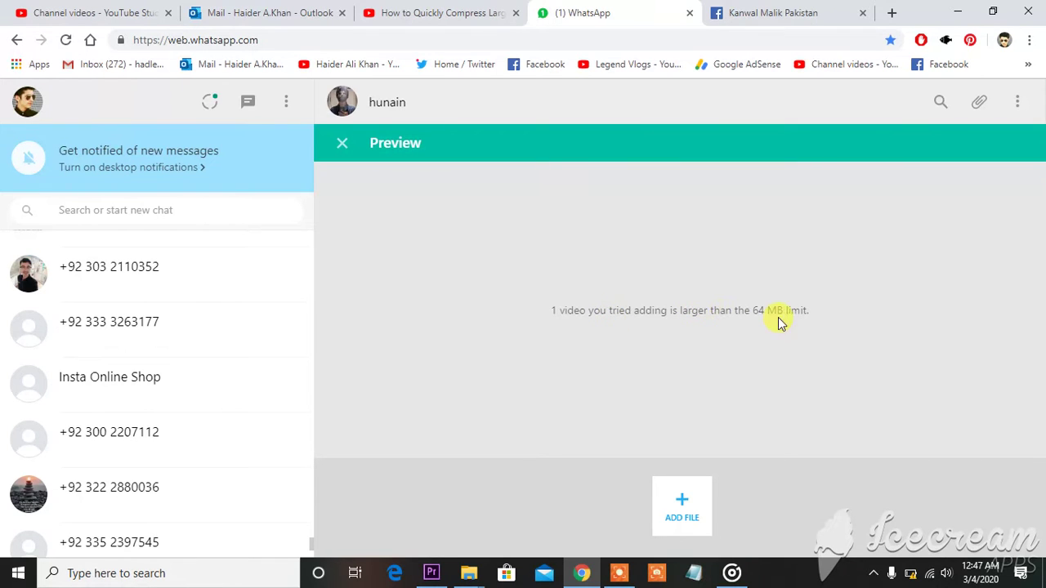
Check in Properties that the CORONA DRUGS video is 339 MB, then close the dialog.
click(955, 13)
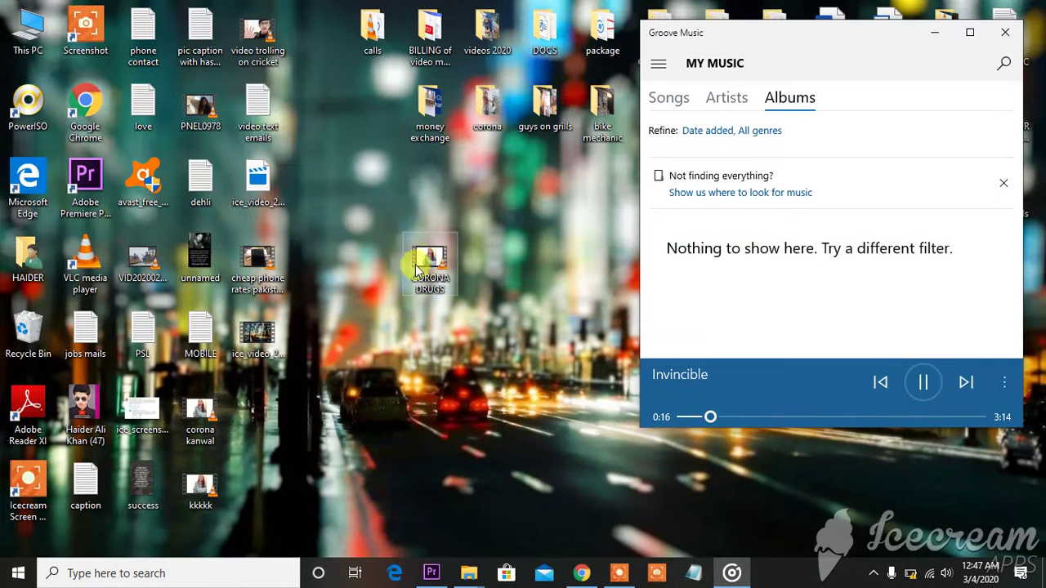
click(936, 33)
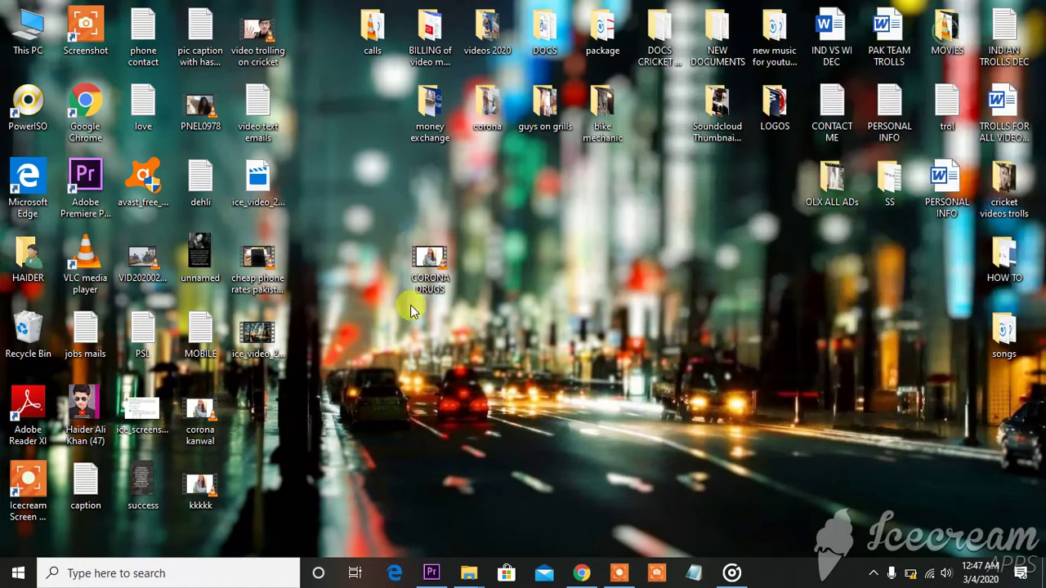
right_click(416, 258)
click(481, 545)
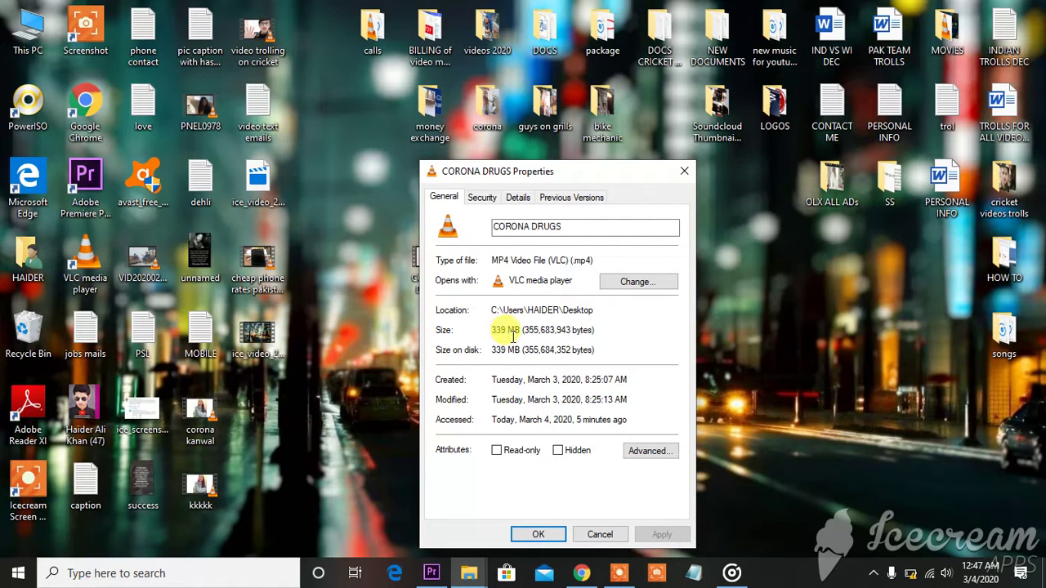
click(581, 573)
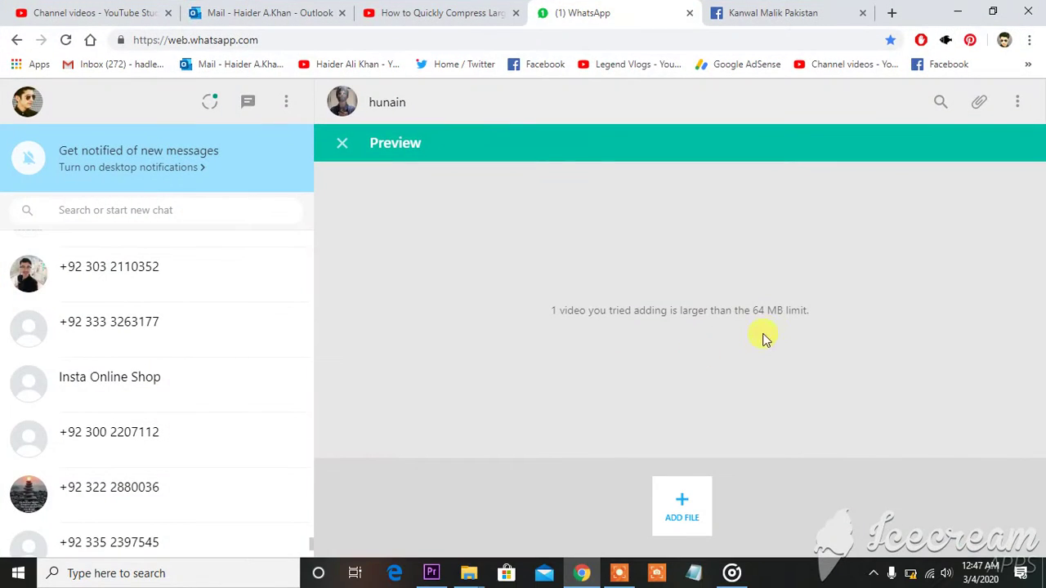
click(958, 12)
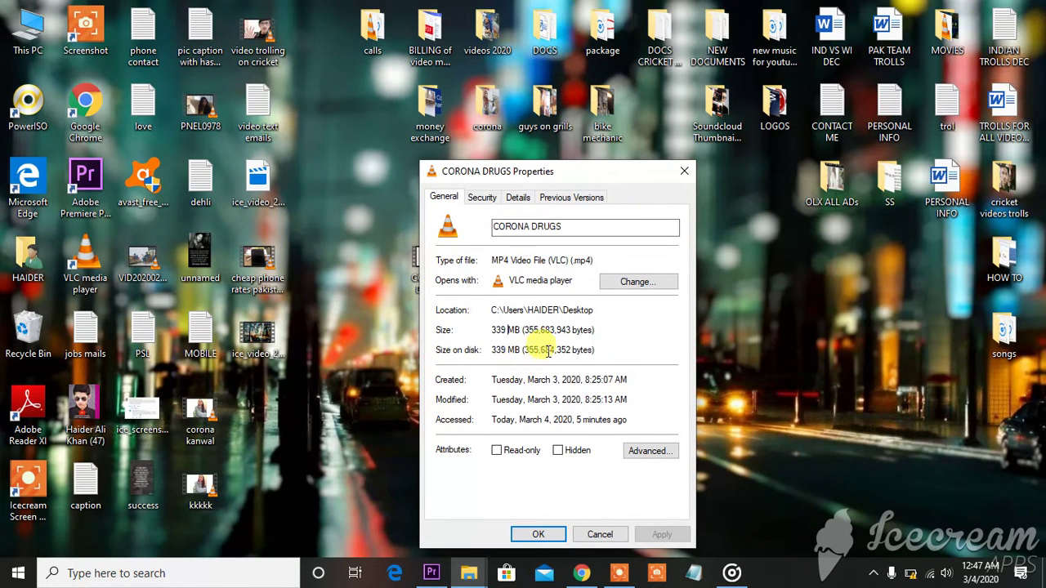
click(682, 173)
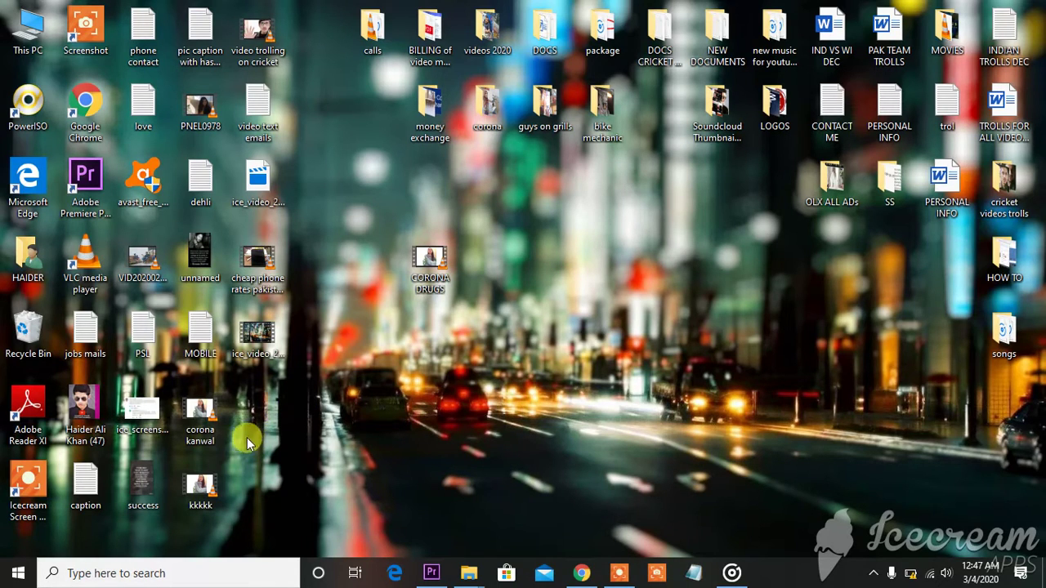
Launch VLC and open CORONA DRUGS.mp4 from the Desktop so it starts playing.
click(106, 241)
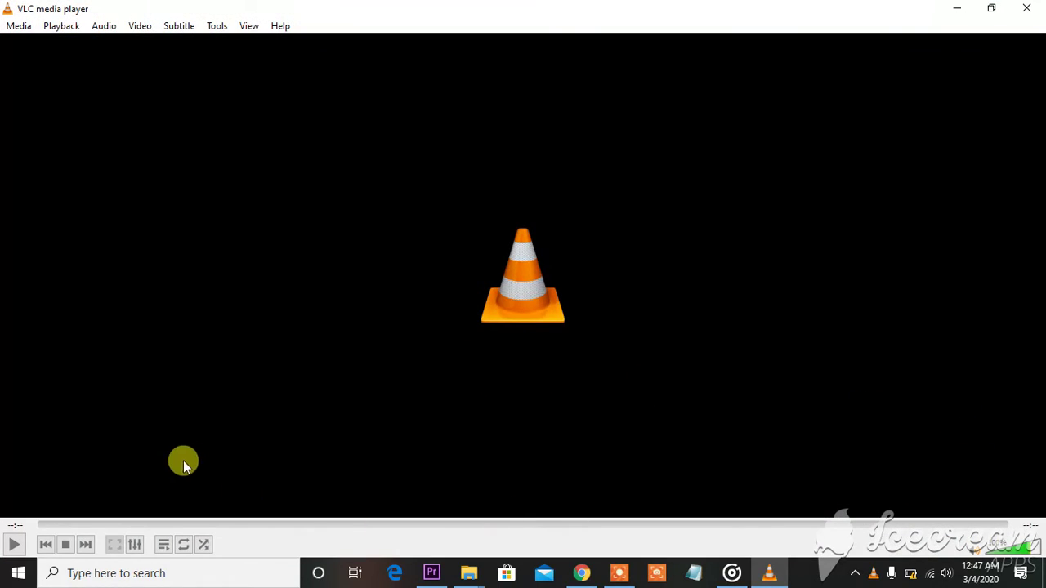
click(18, 25)
click(36, 52)
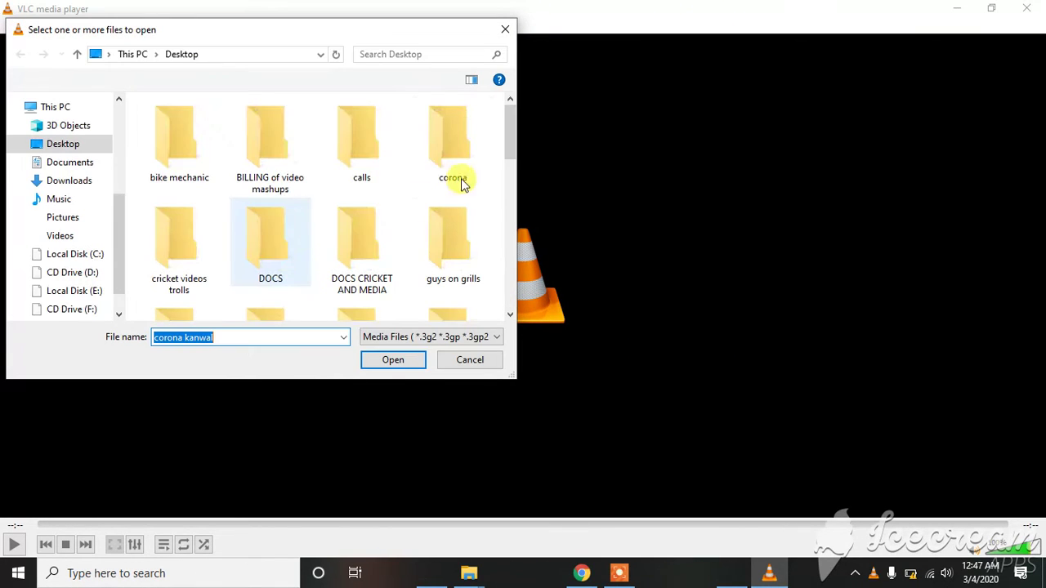
mouse_move(511, 115)
mouse_down()
mouse_move(504, 273)
mouse_move(504, 245)
mouse_up()
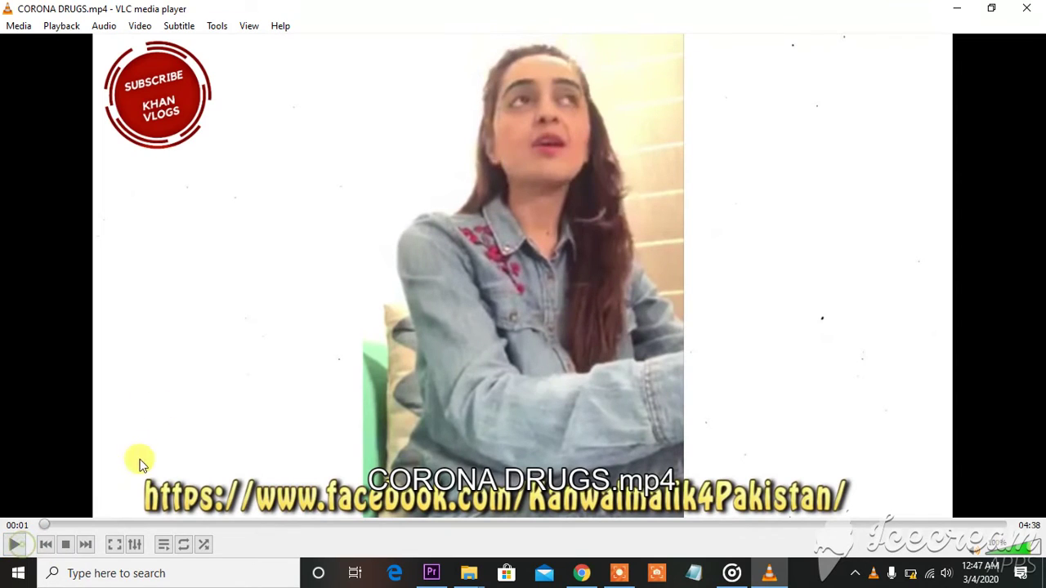
click(16, 25)
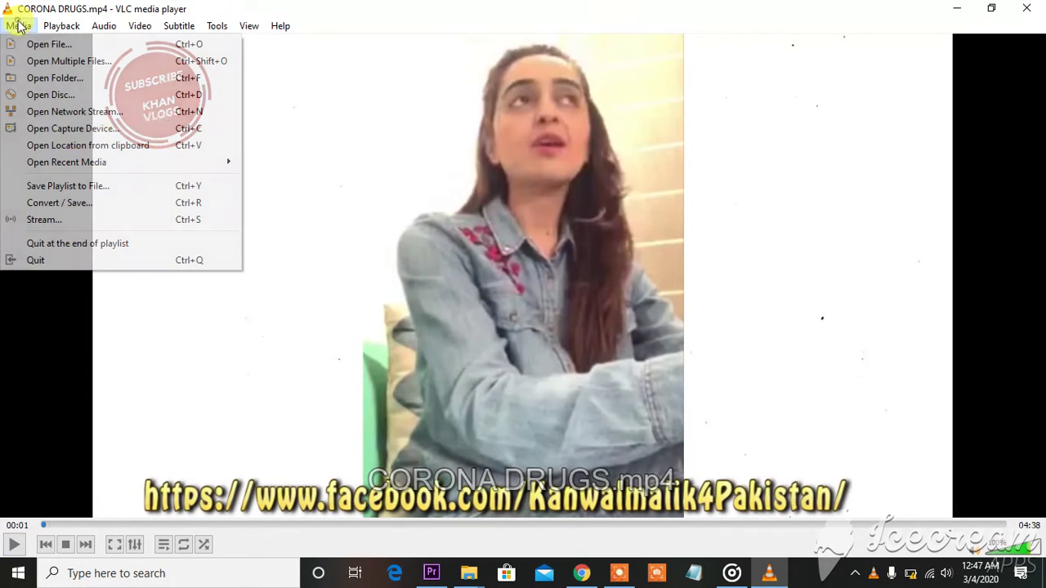
Add CORONA DRUGS.mp4 as the Convert / Save source and keep the Video for Android HD profile.
click(46, 210)
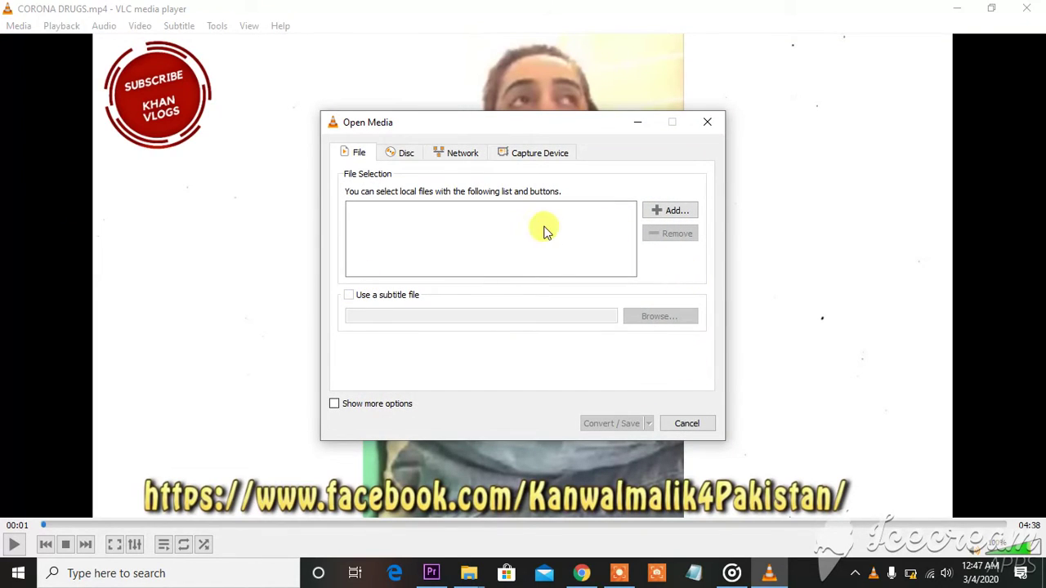
click(670, 212)
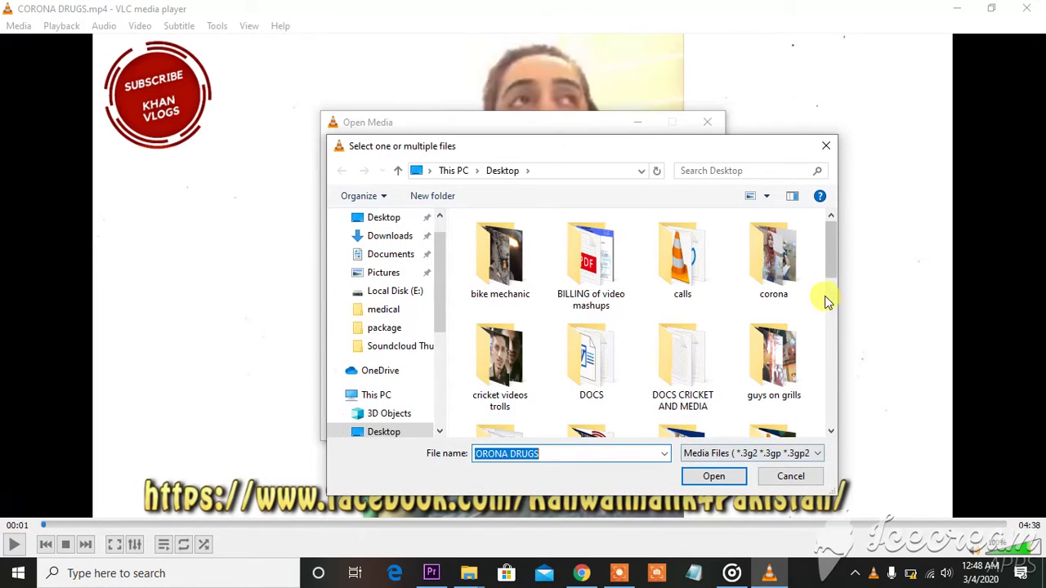
mouse_move(828, 268)
mouse_down()
mouse_move(822, 402)
mouse_move(815, 377)
mouse_up()
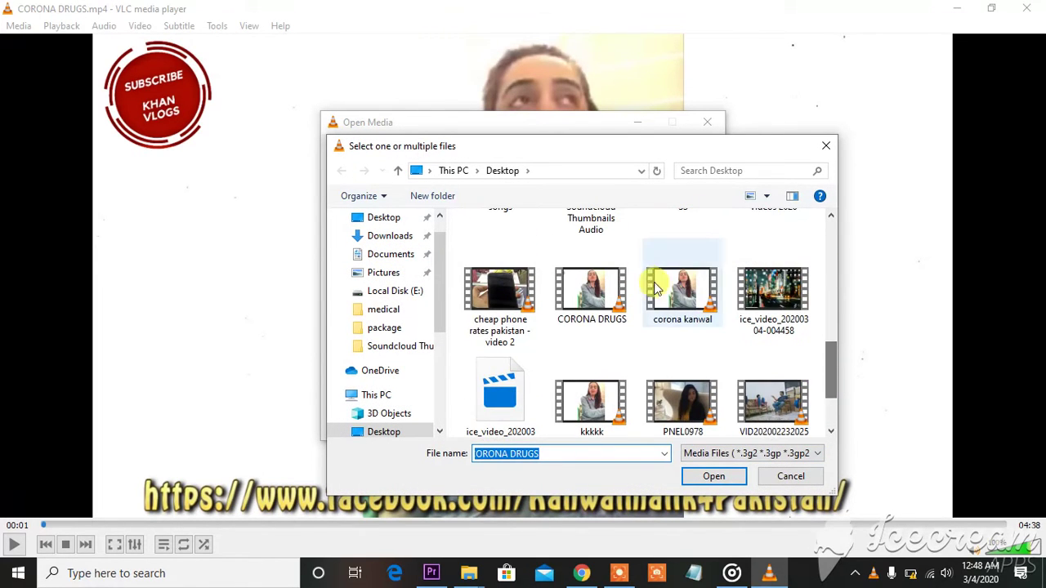
double_click(582, 293)
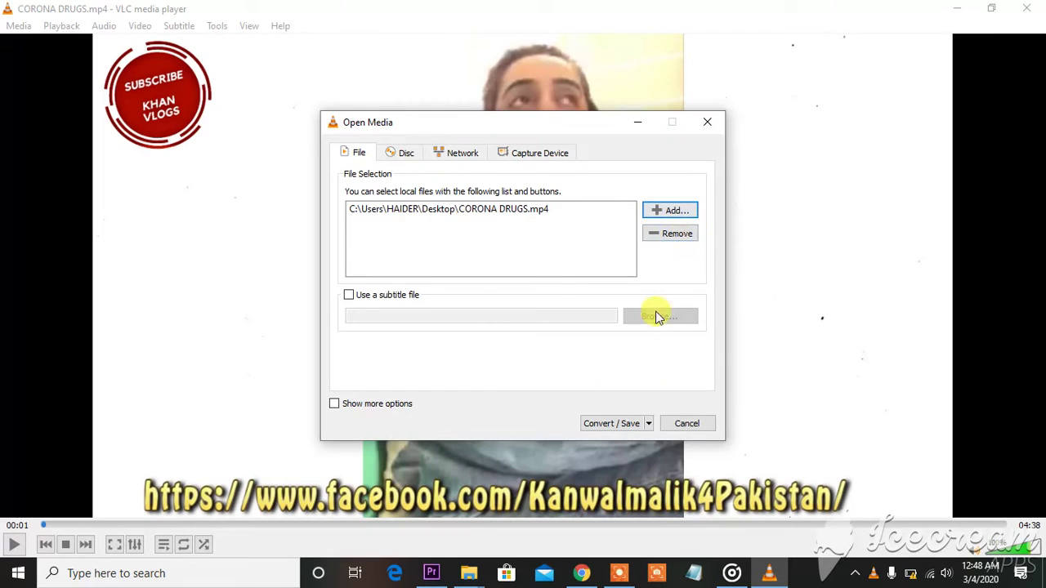
click(402, 151)
click(360, 151)
click(625, 425)
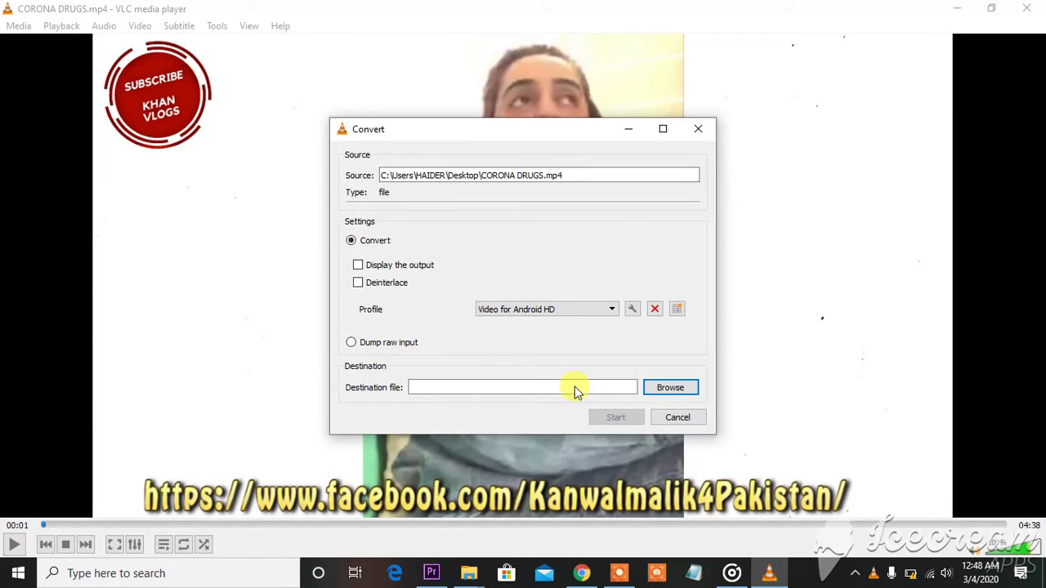
click(570, 317)
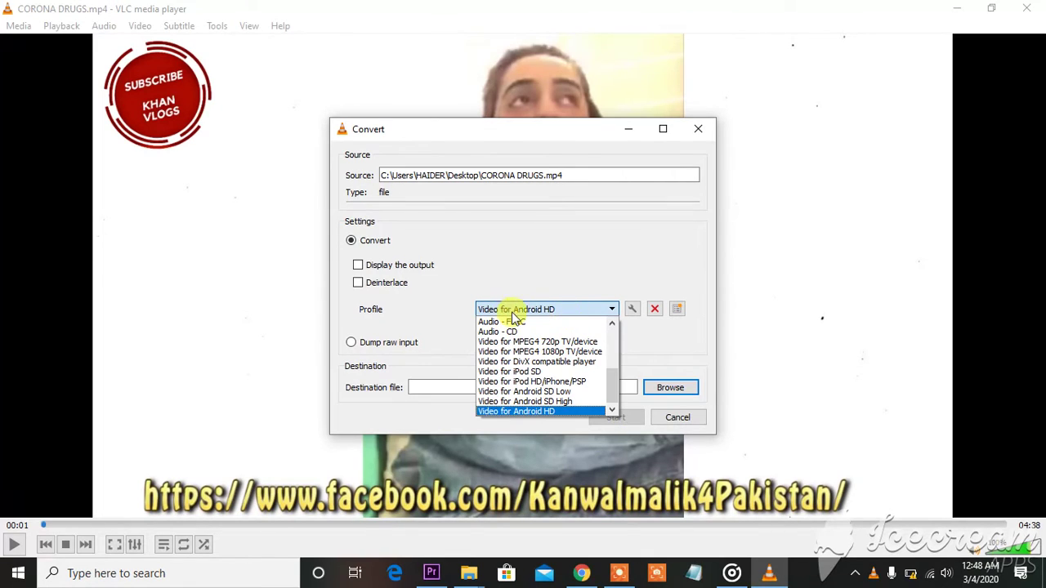
click(537, 411)
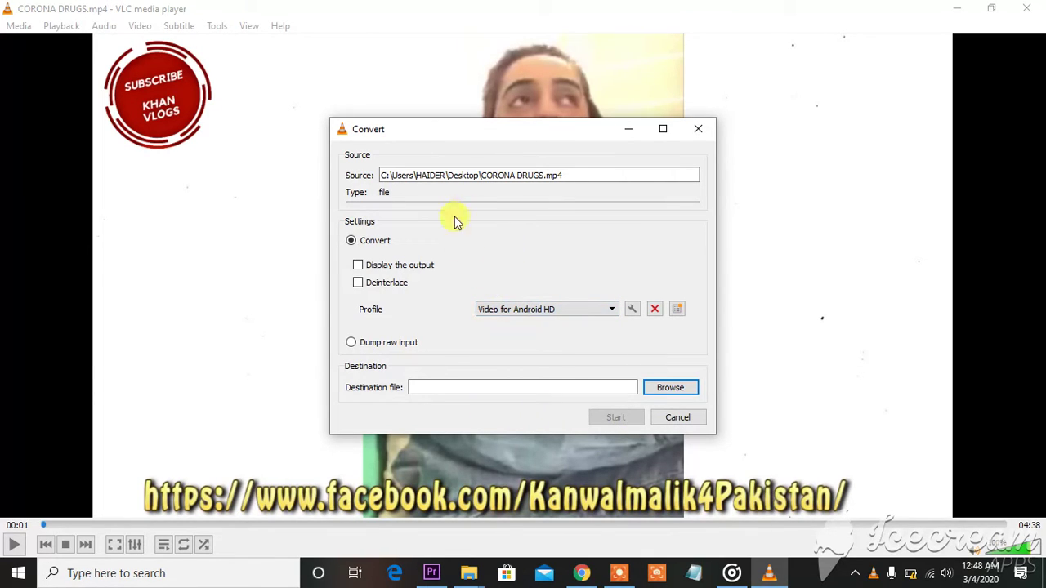
Open the Video for Android HD profile editor and review its codecs, keeping H-264 video.
click(633, 310)
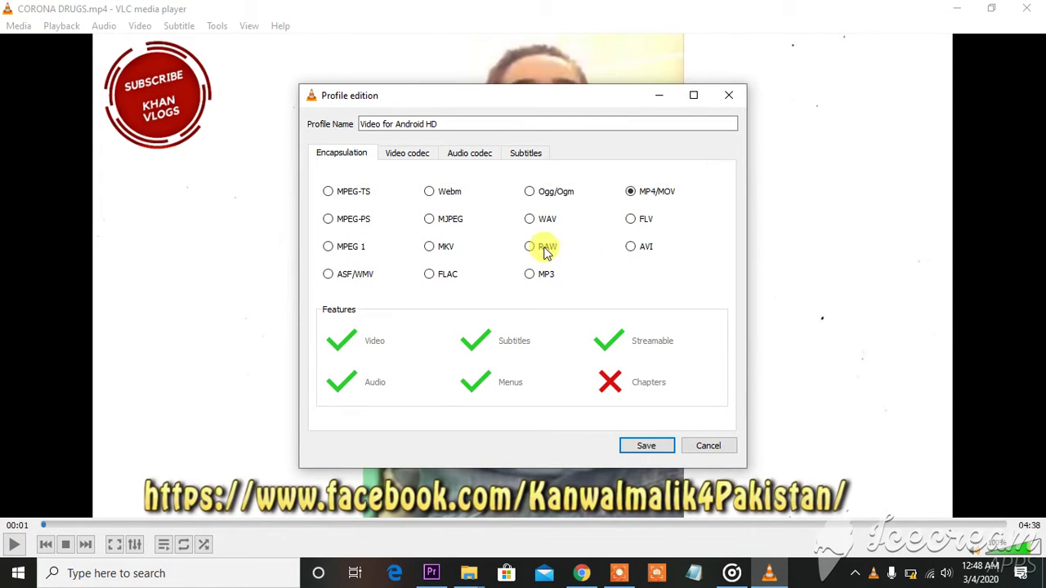
click(420, 157)
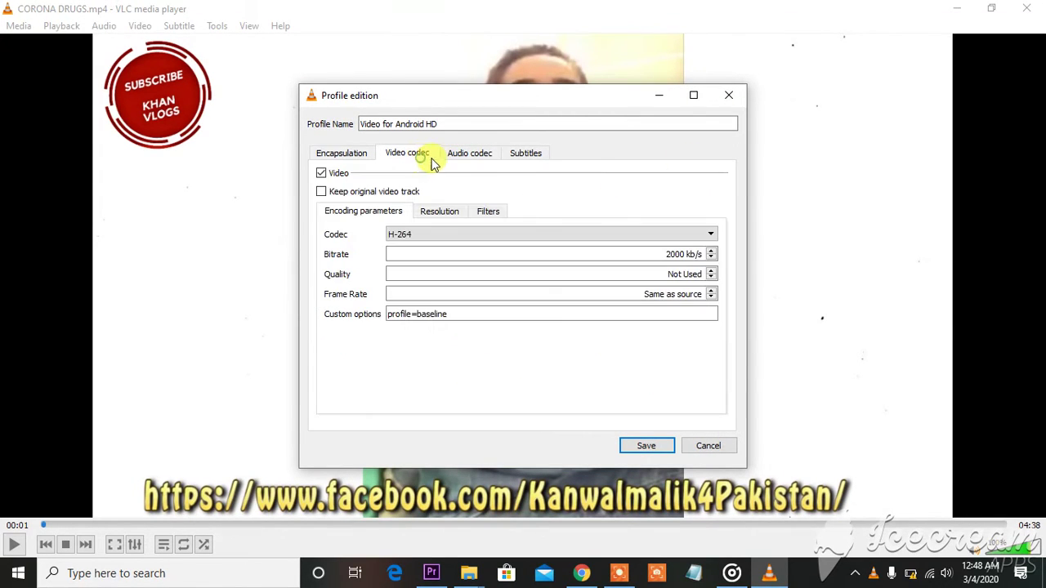
click(511, 236)
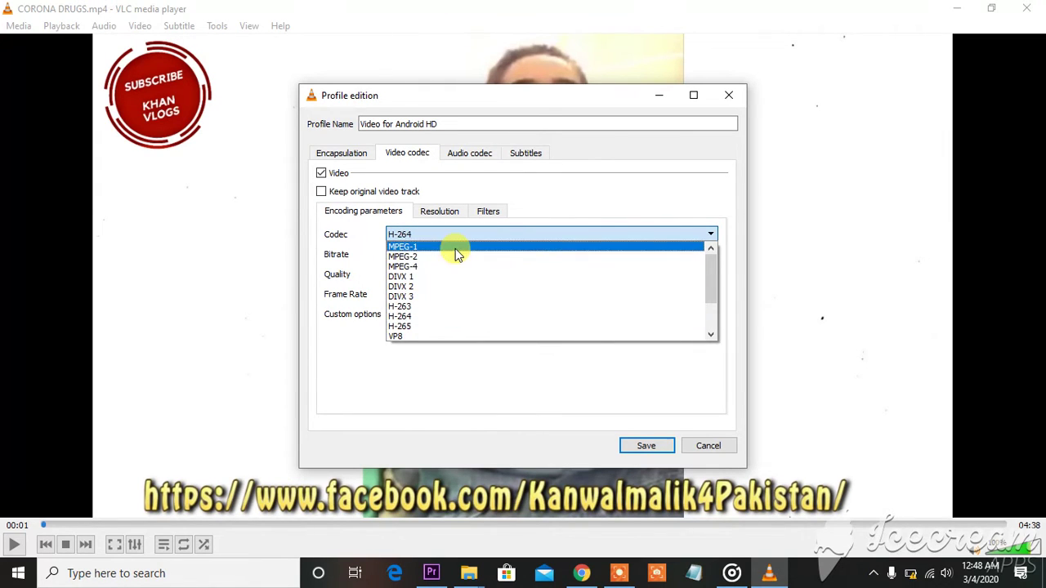
click(605, 179)
click(470, 153)
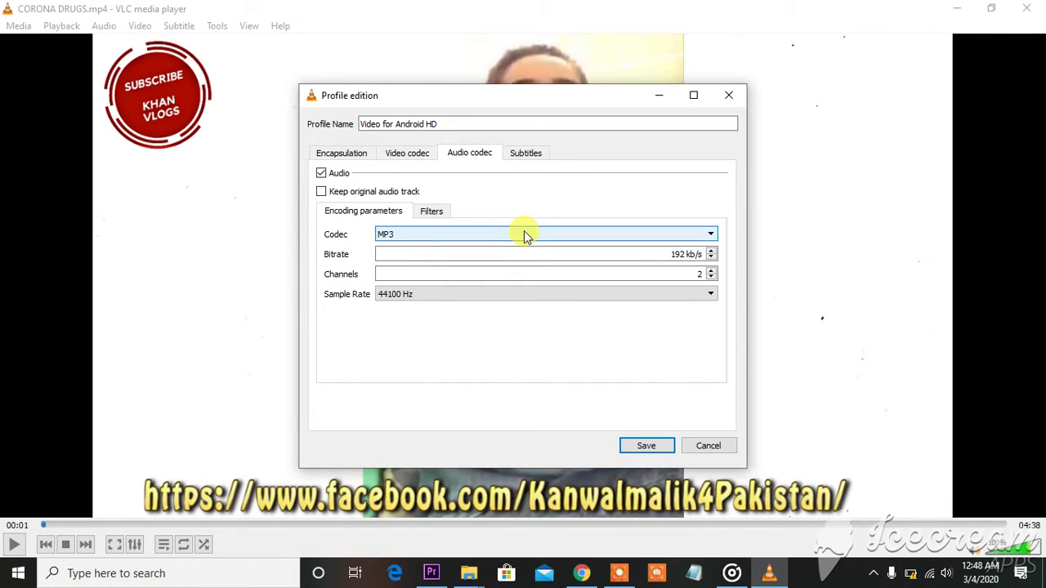
click(541, 153)
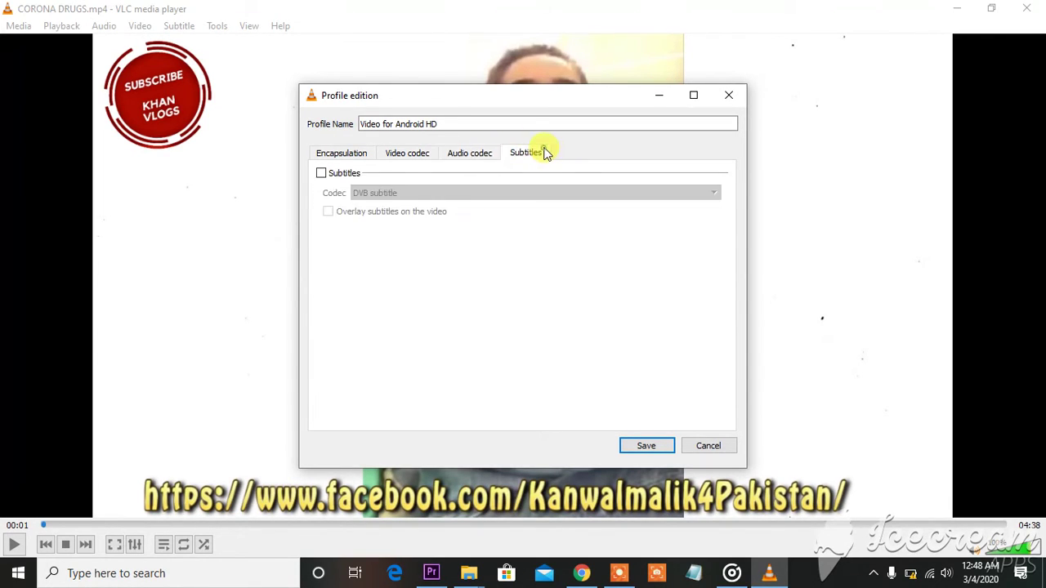
click(470, 157)
click(424, 156)
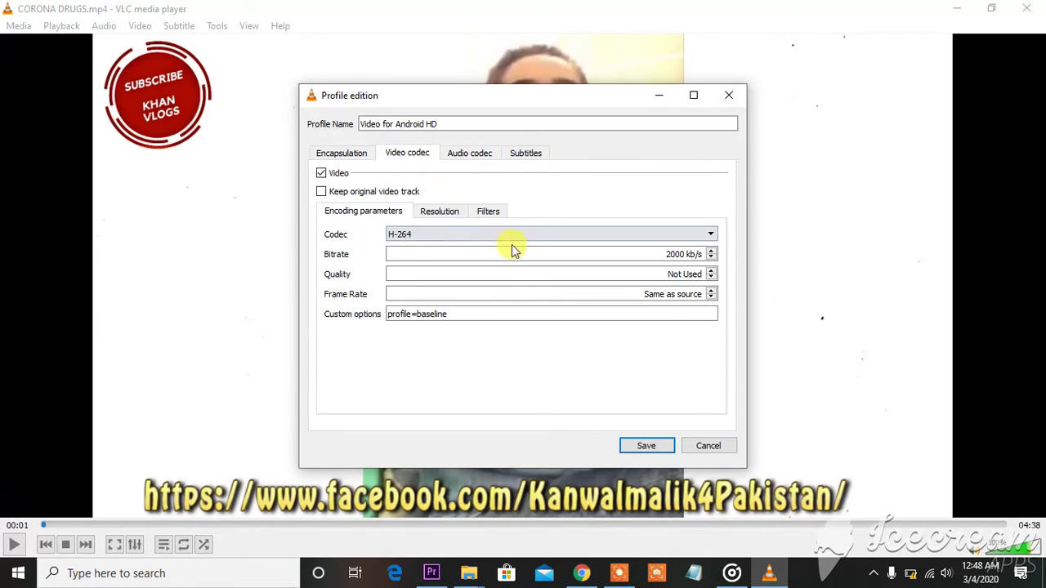
Check the resolution and filters, keep the MP4/MOV encapsulation, and save the profile.
click(339, 154)
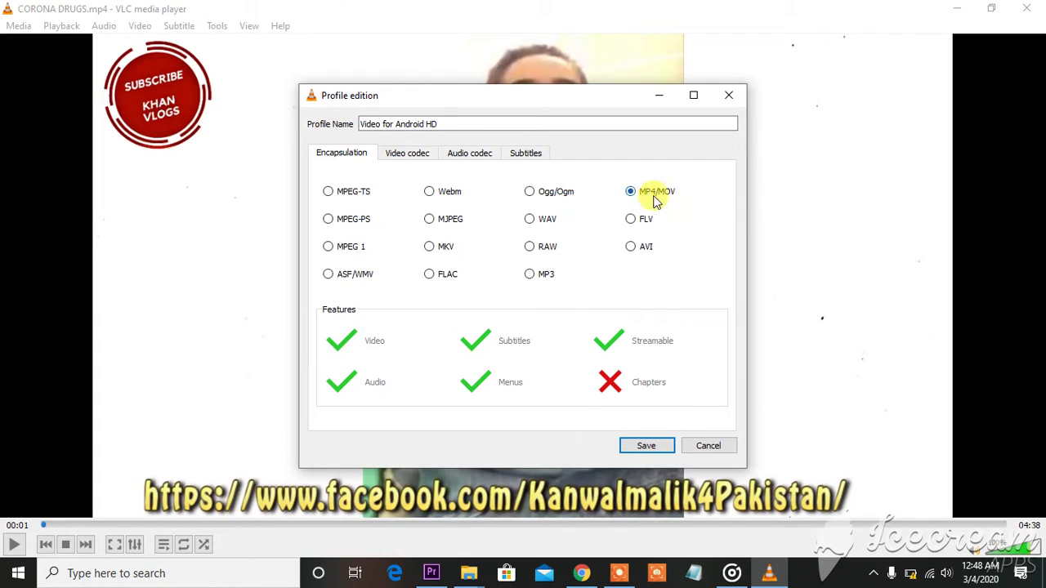
click(417, 153)
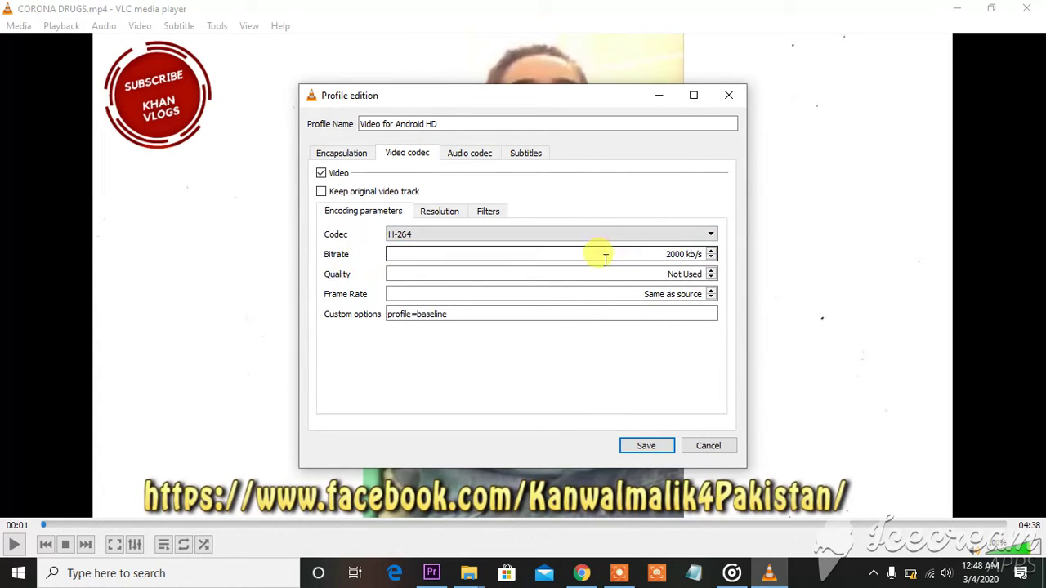
click(436, 211)
click(489, 211)
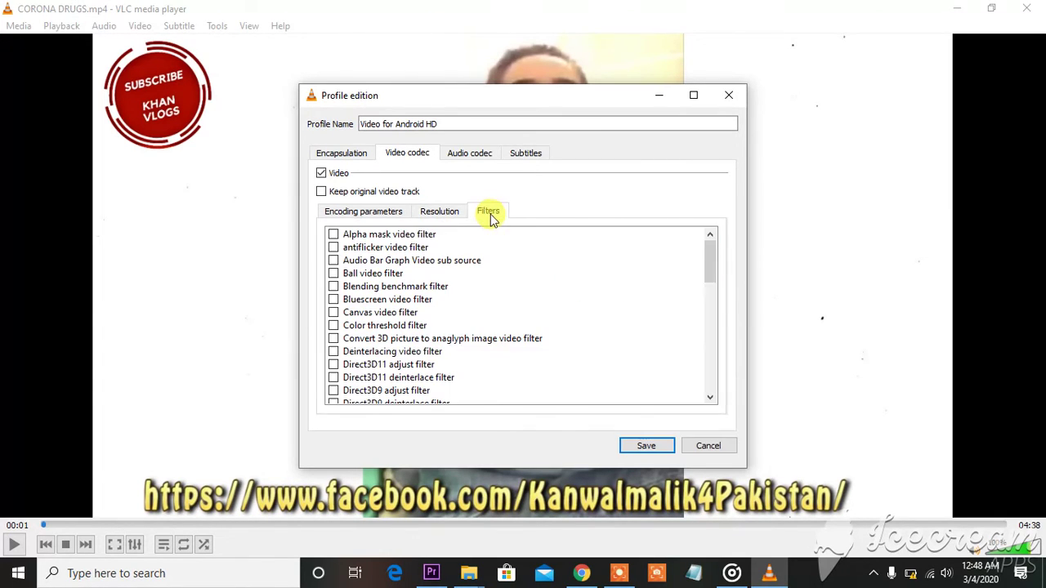
click(370, 211)
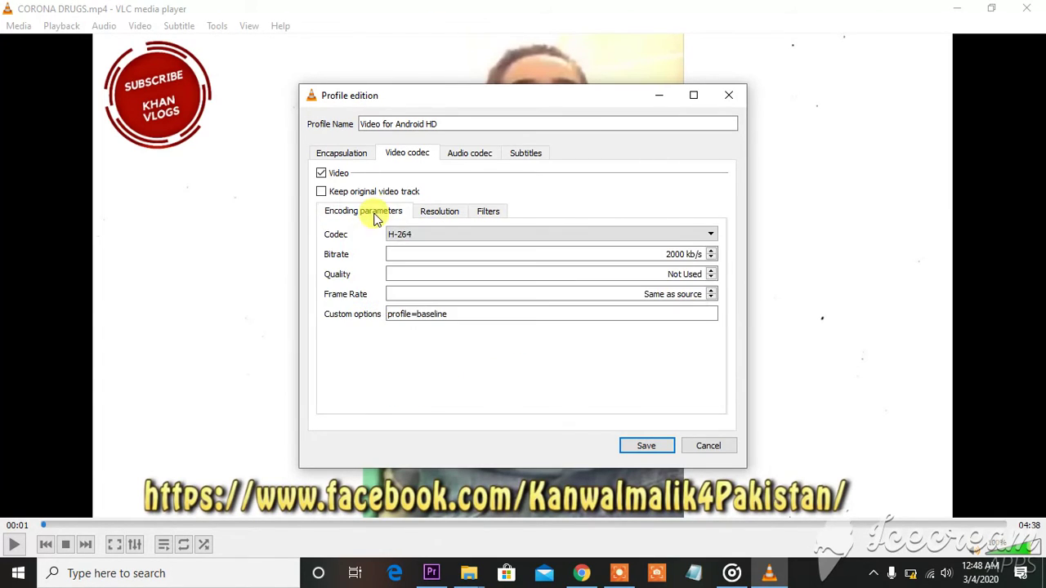
click(348, 157)
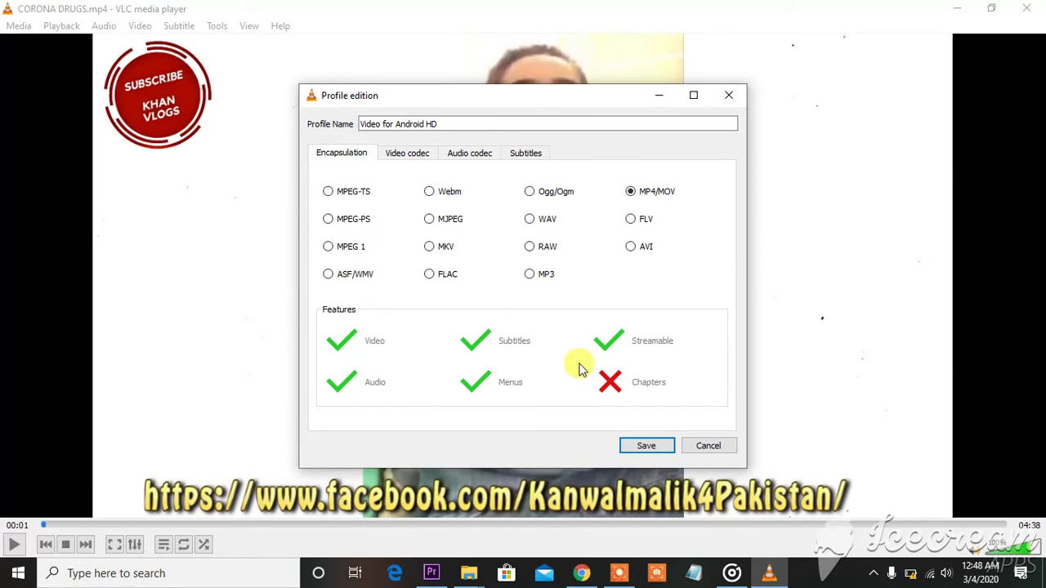
click(663, 447)
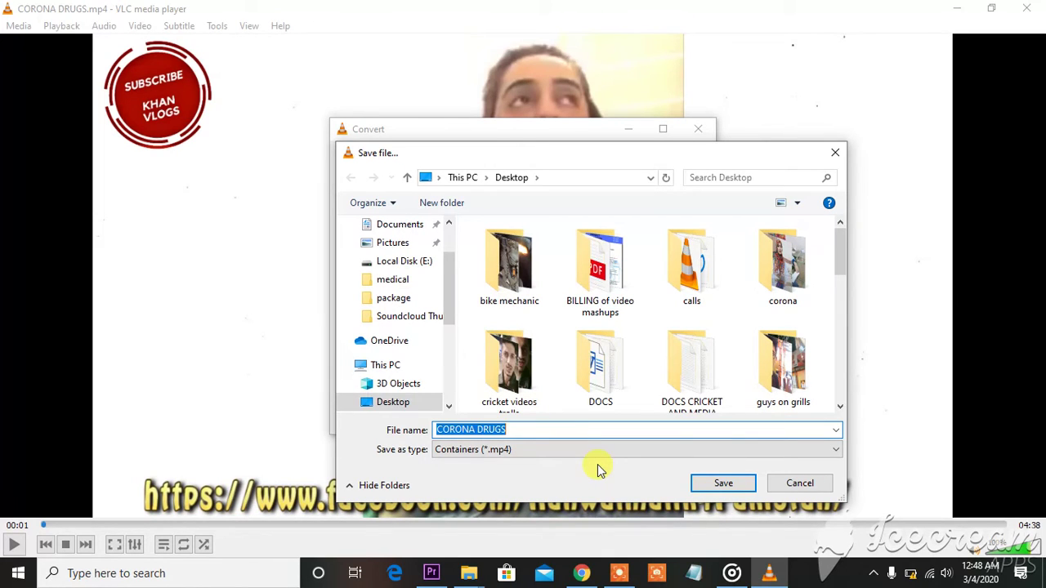
Name the output ppppppp.mp4 on the Desktop and start the conversion.
text(ppppppp)
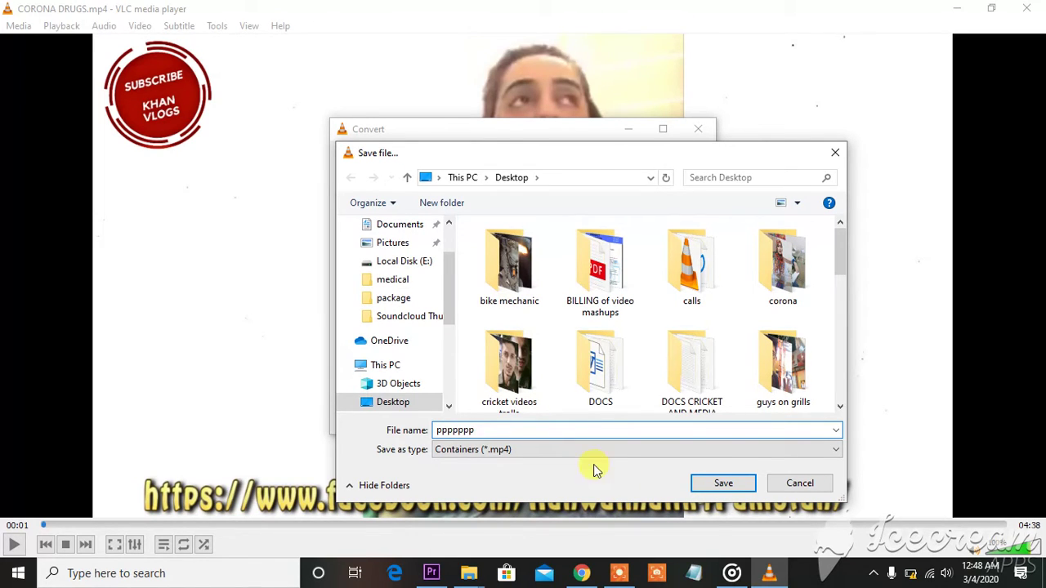
click(733, 484)
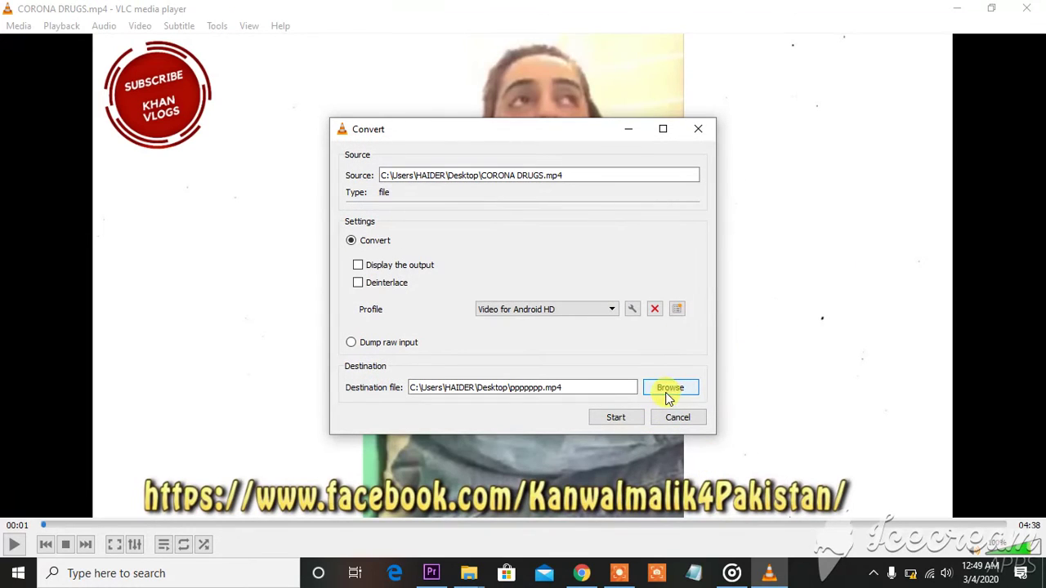
click(617, 419)
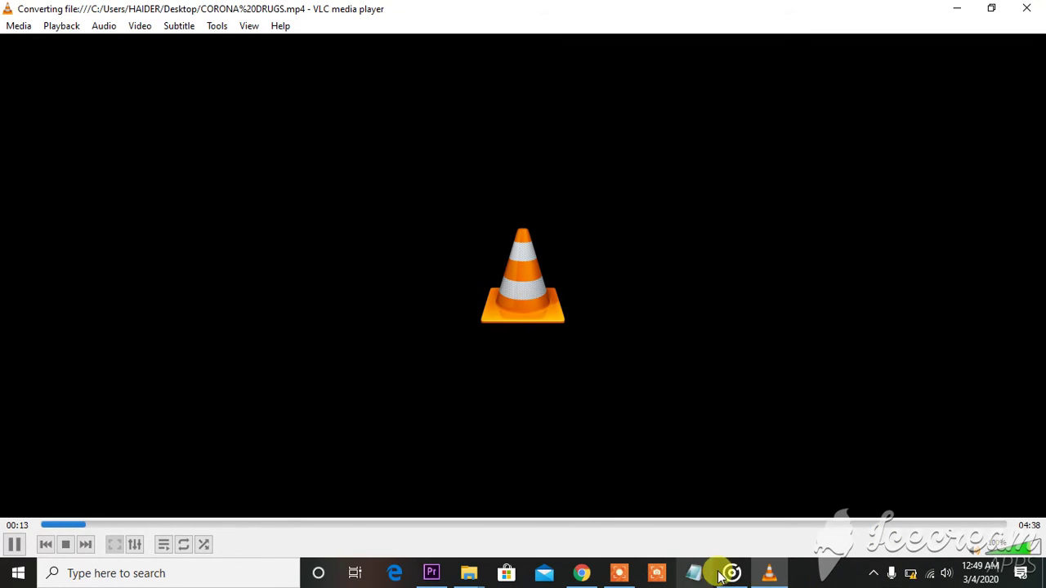
Let the conversion finish at 04:38, then minimize Groove Music and VLC to show the desktop.
click(618, 573)
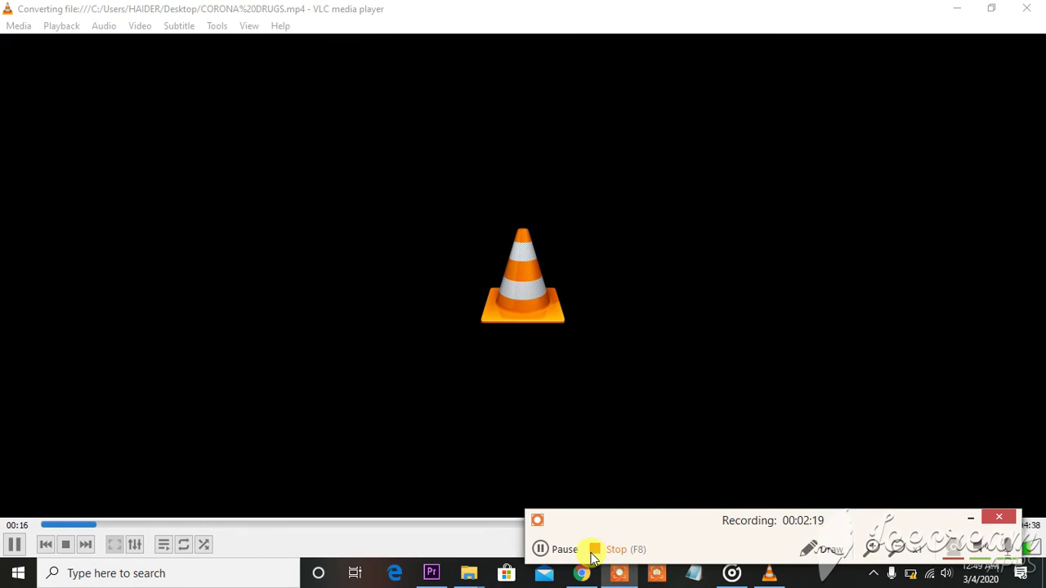
click(546, 550)
click(319, 498)
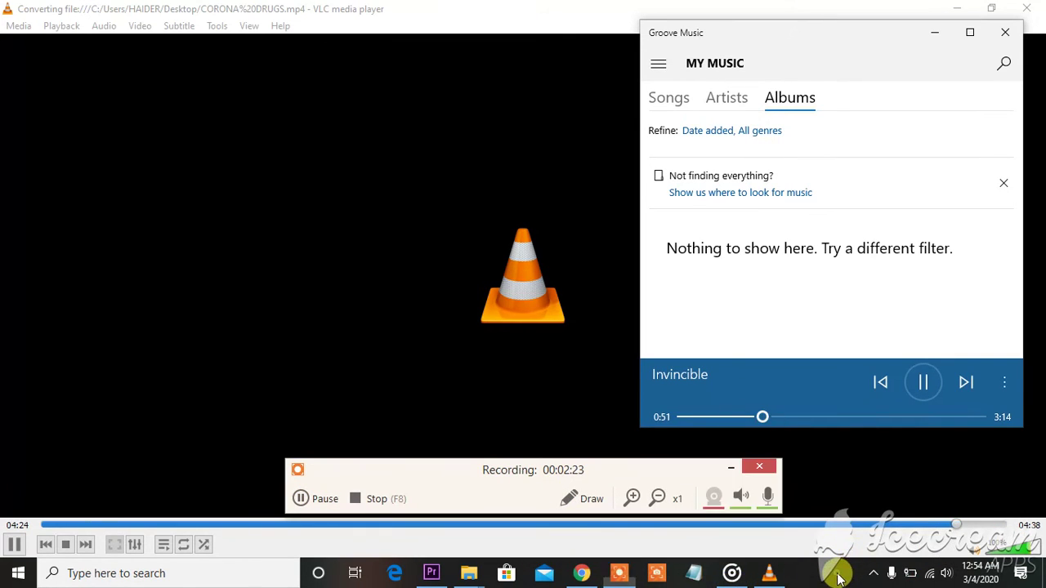
click(733, 471)
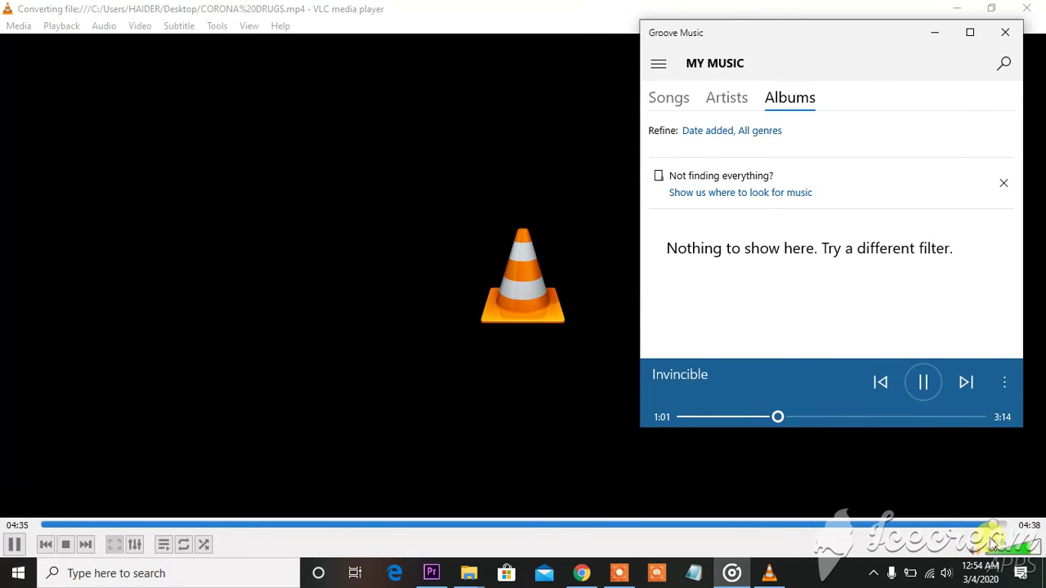
click(940, 31)
click(957, 8)
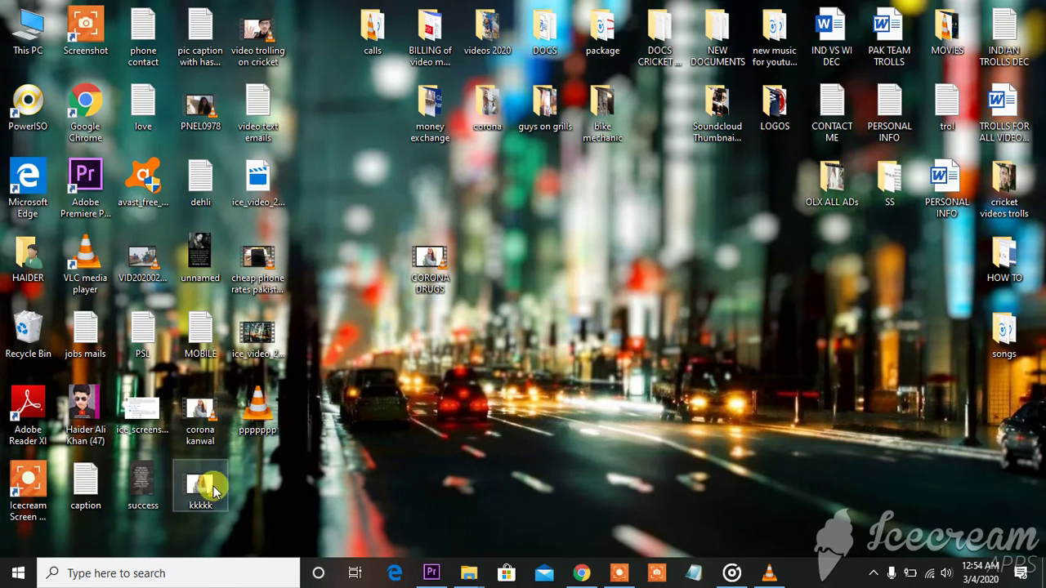
Move the ppppppp video below CORONA DRUGS and check its size of 72.7 MB in Properties.
mouse_move(258, 401)
mouse_down()
mouse_move(495, 354)
mouse_move(435, 290)
mouse_up()
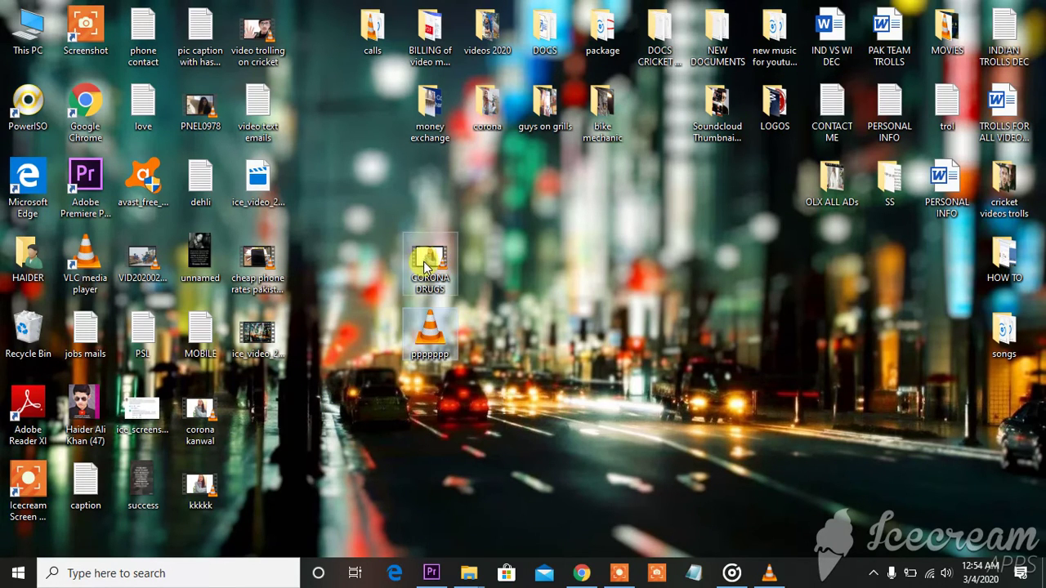
right_click(434, 348)
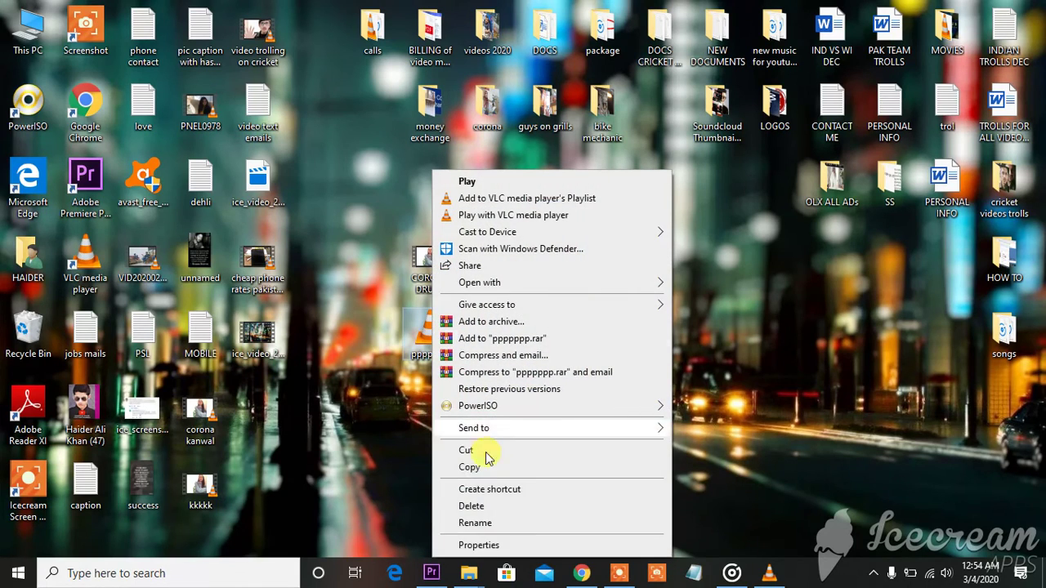
click(482, 546)
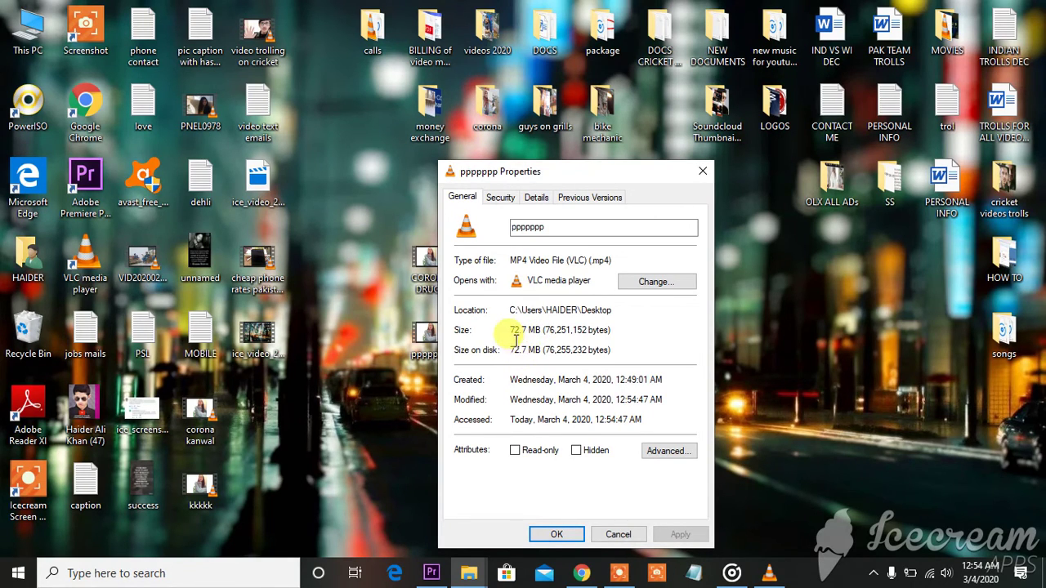
click(699, 172)
Compare with CORONA DRUGS at 339 MB, recheck ppppppp's 72.7 MB, and close the dialogs.
right_click(421, 249)
click(510, 545)
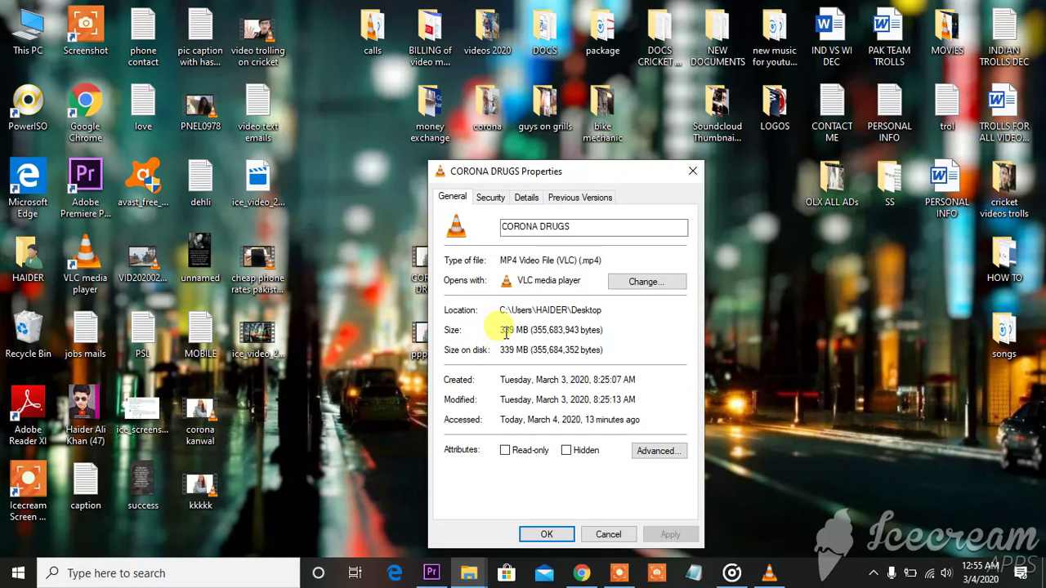
click(692, 171)
right_click(440, 336)
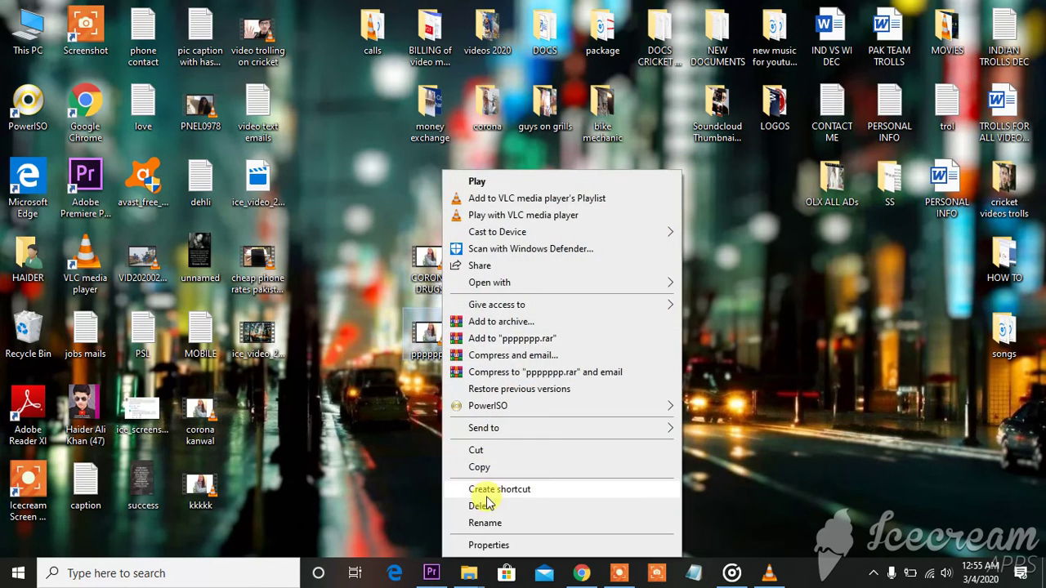
click(489, 546)
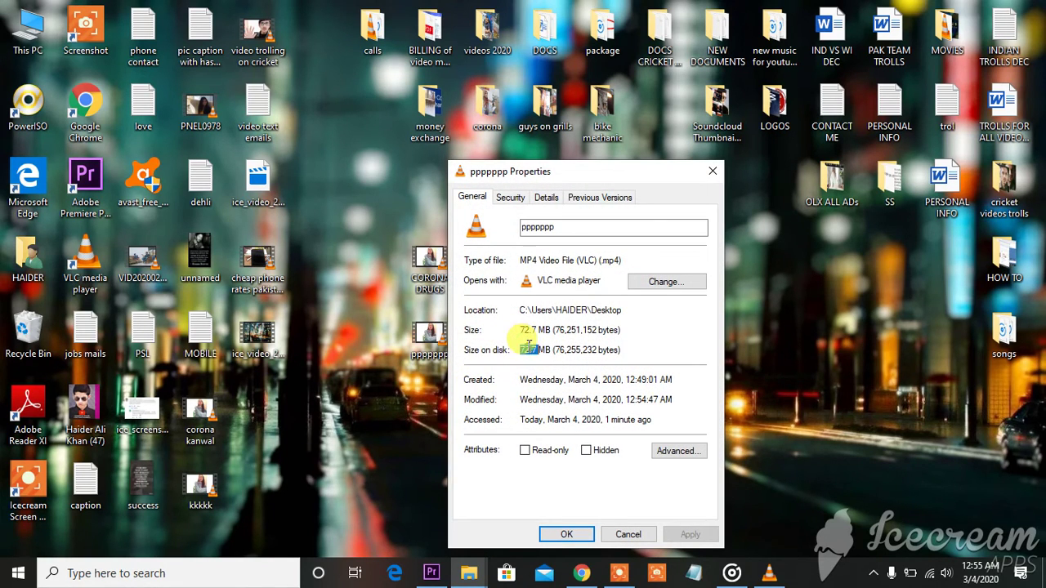
click(626, 350)
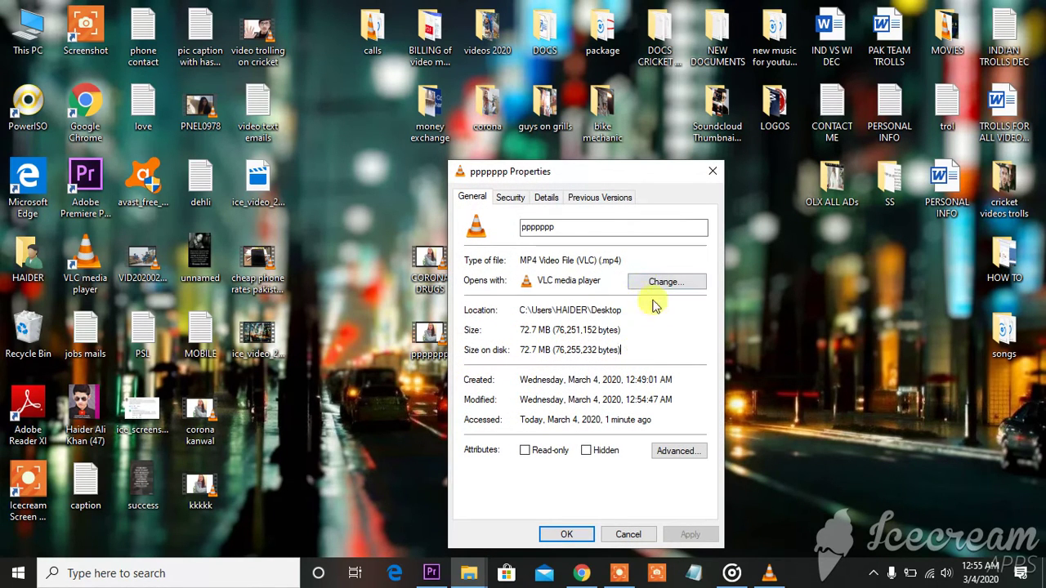
click(714, 172)
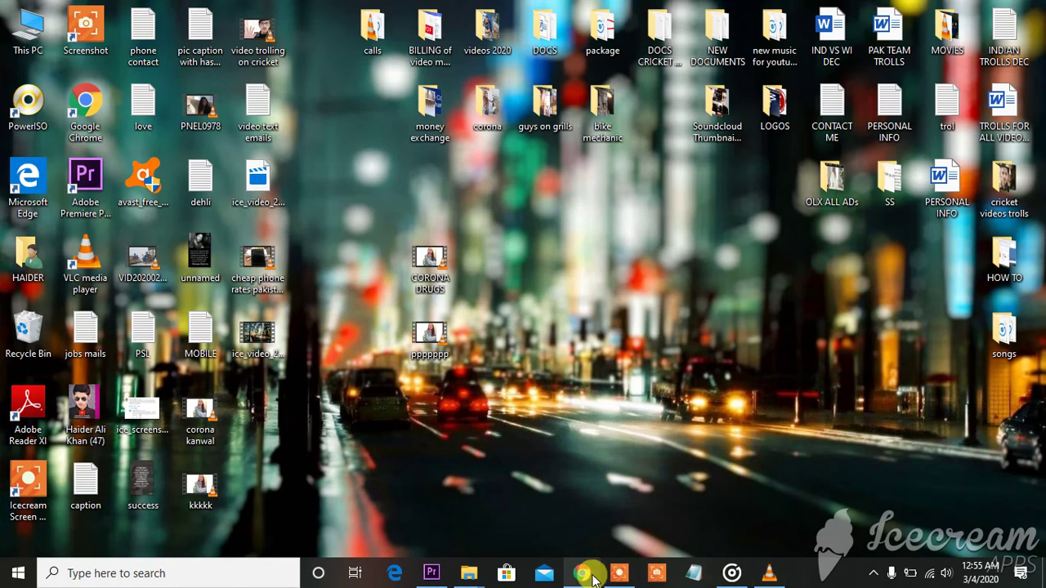
click(546, 575)
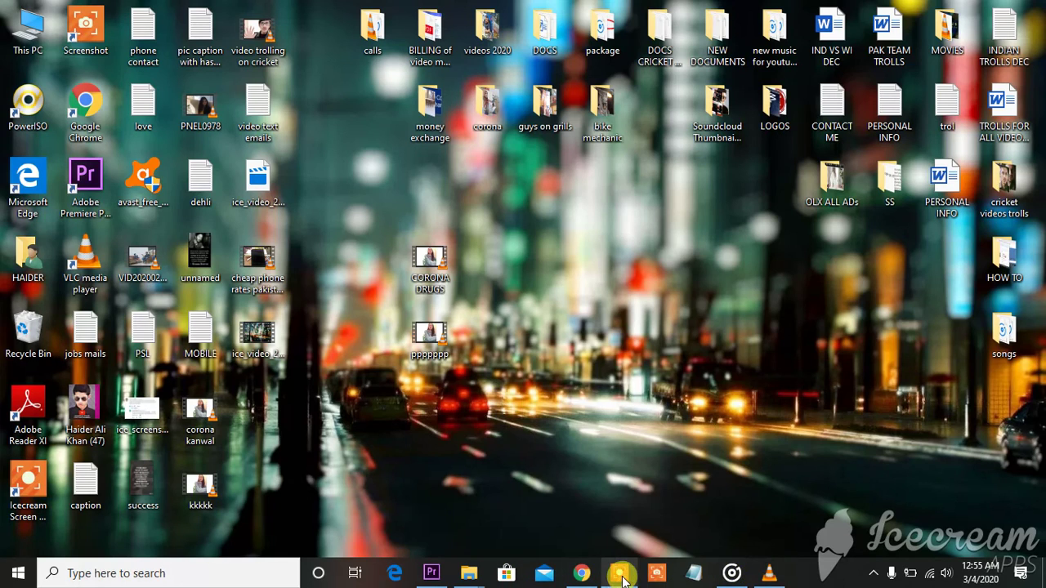
click(620, 573)
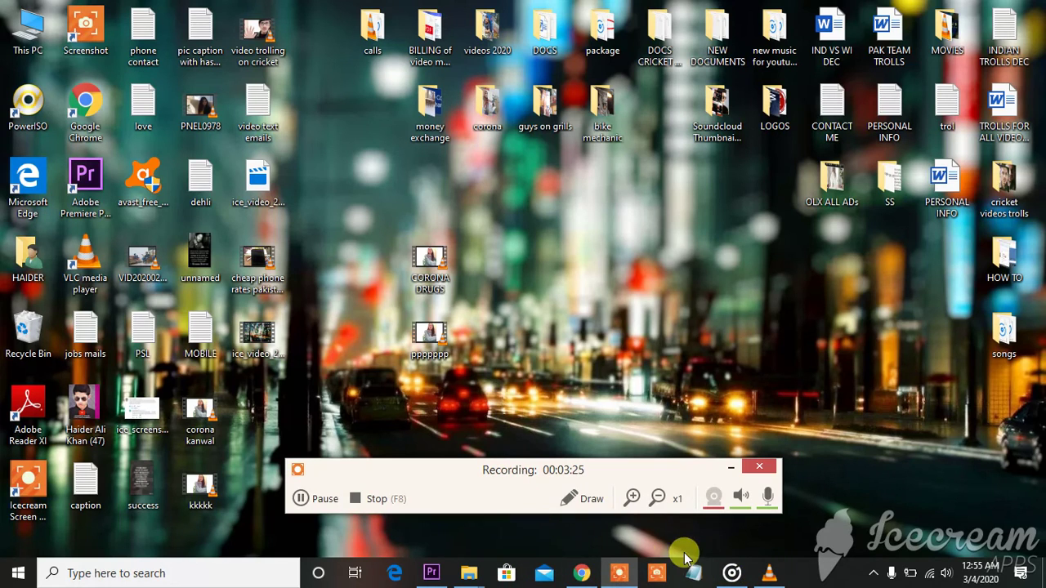